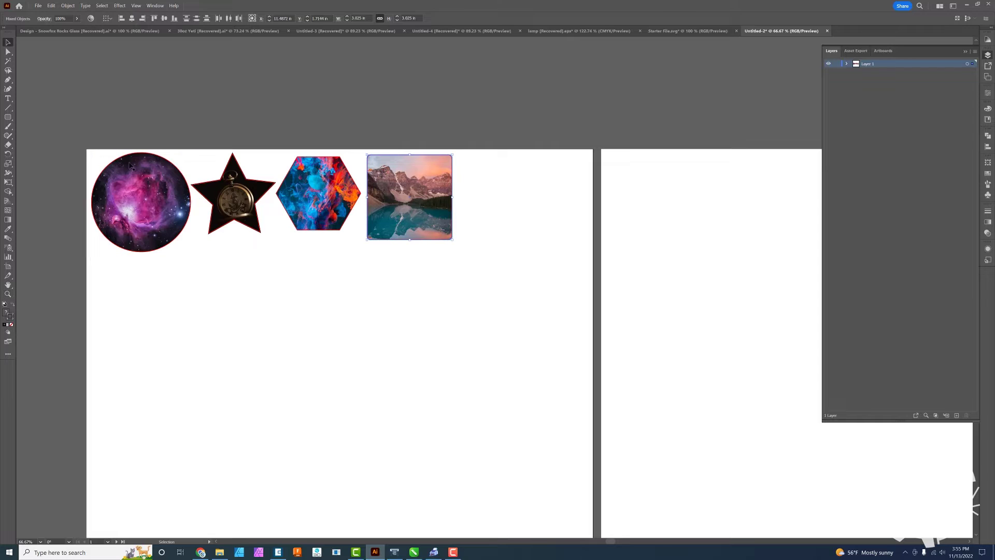
Try to move the star, hexagon and mountain-lake square to separate spots on the first artboard
key("ctrl+a")
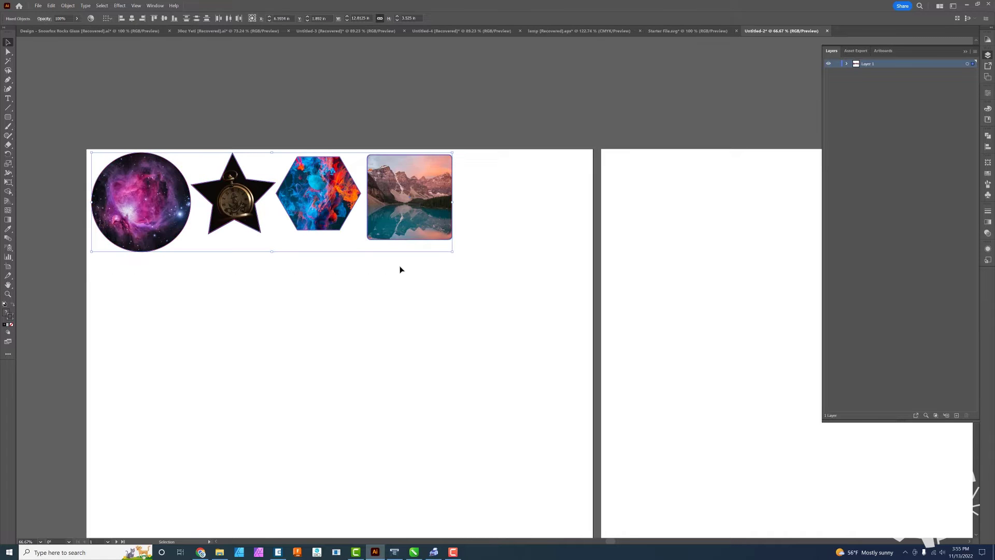
scroll(400, 269, "down", 2)
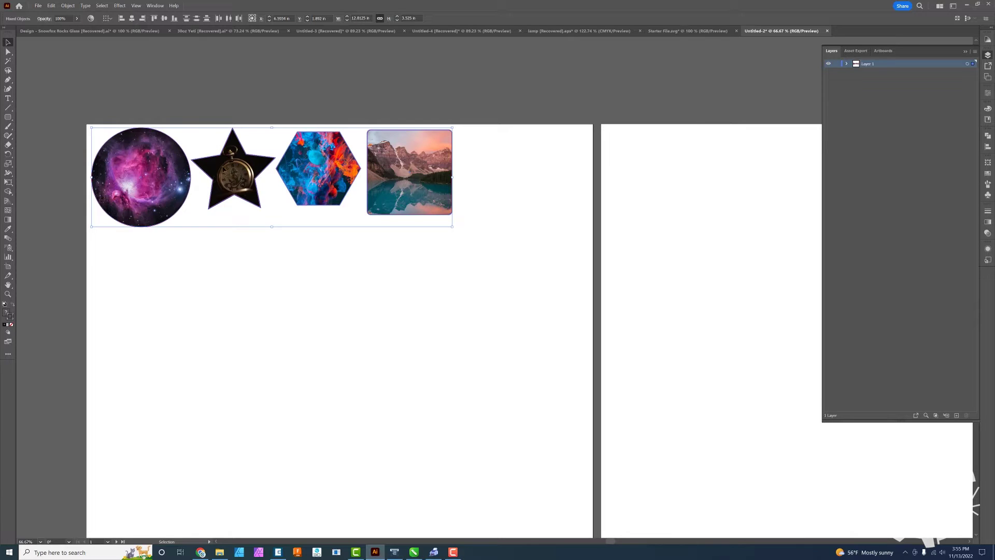
left_click(280, 259)
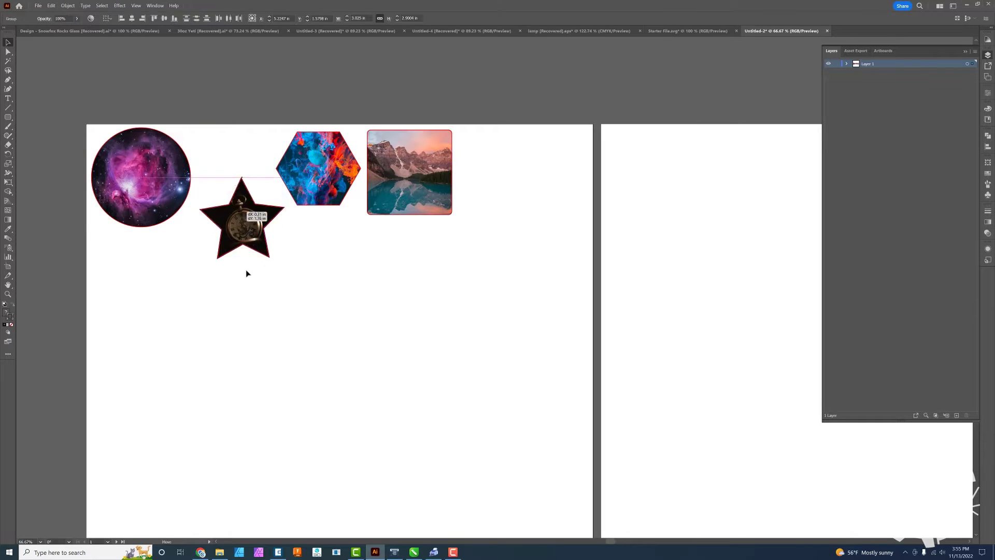
left_click_drag(238, 207, 223, 430)
left_click_drag(332, 191, 543, 348)
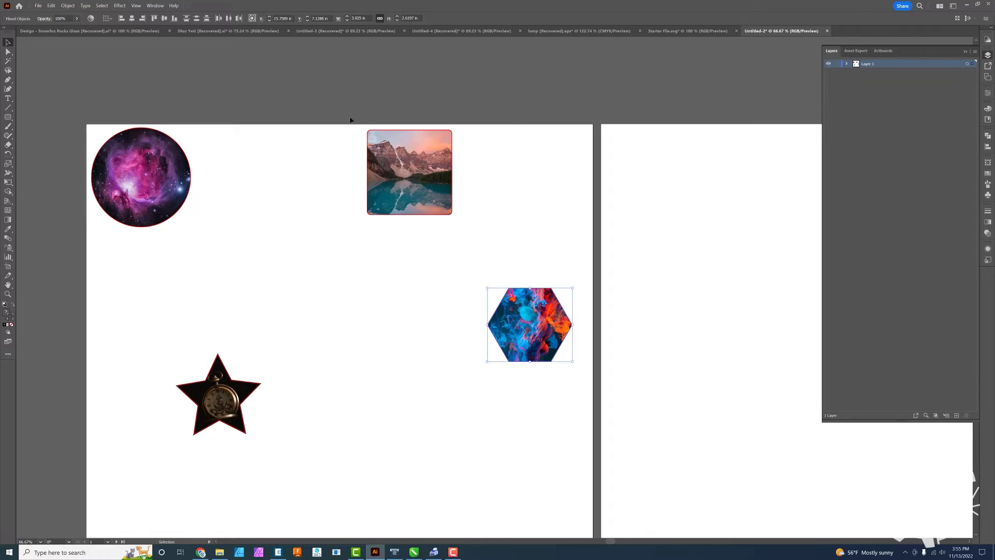
left_click_drag(417, 154, 371, 451)
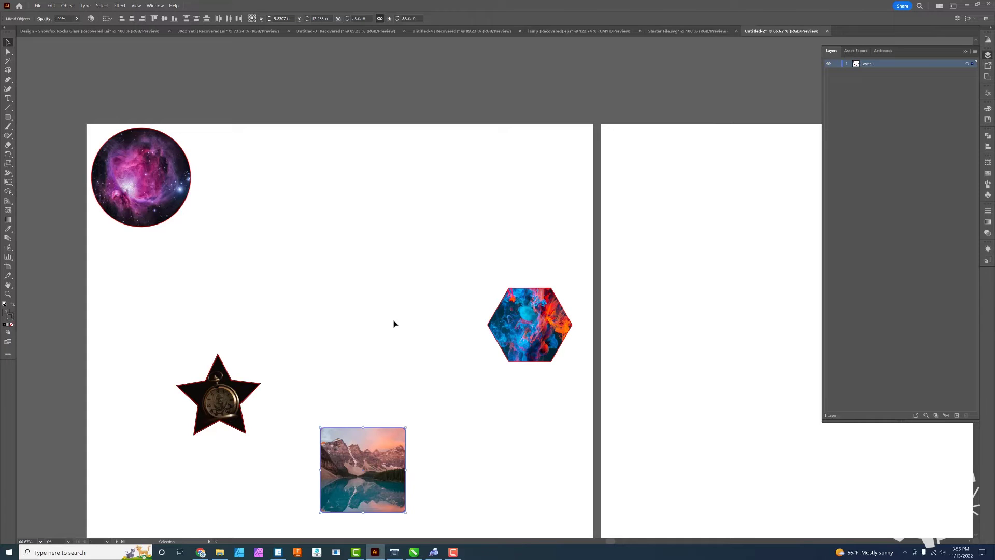
Undo the moves of the star, hexagon and mountain-lake square
key("ctrl+z")
key("ctrl+z")
key("ctrl+z")
key("ctrl+z")
key("v")
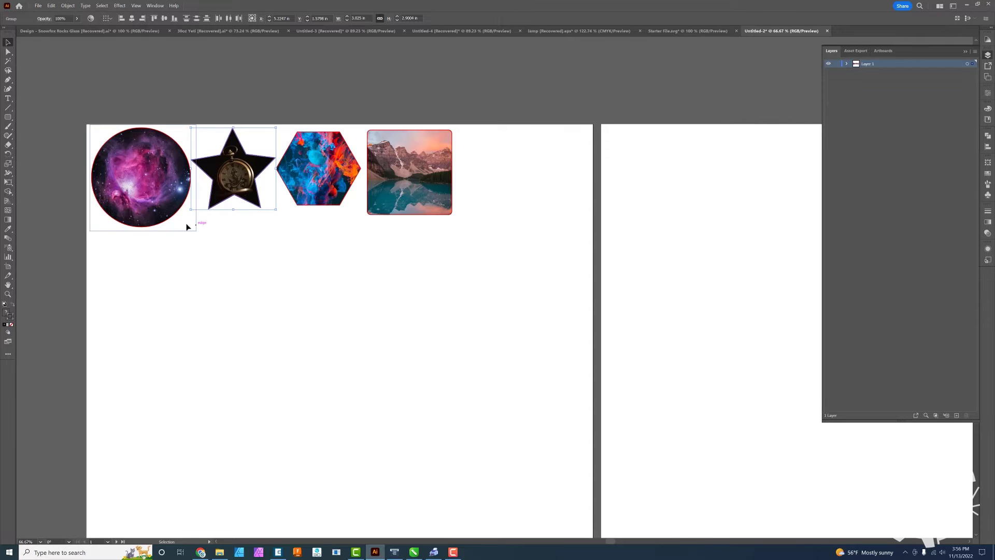
Select the four clipped images together and cut them from the first artboard, leaving the red outlines in place
left_click(185, 252)
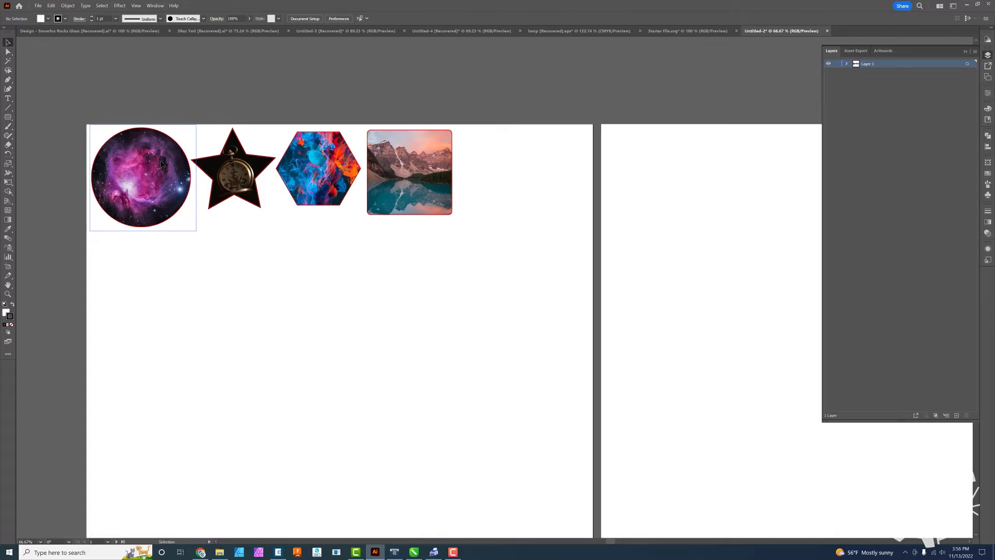
left_click(162, 165)
left_click(237, 170, "shift")
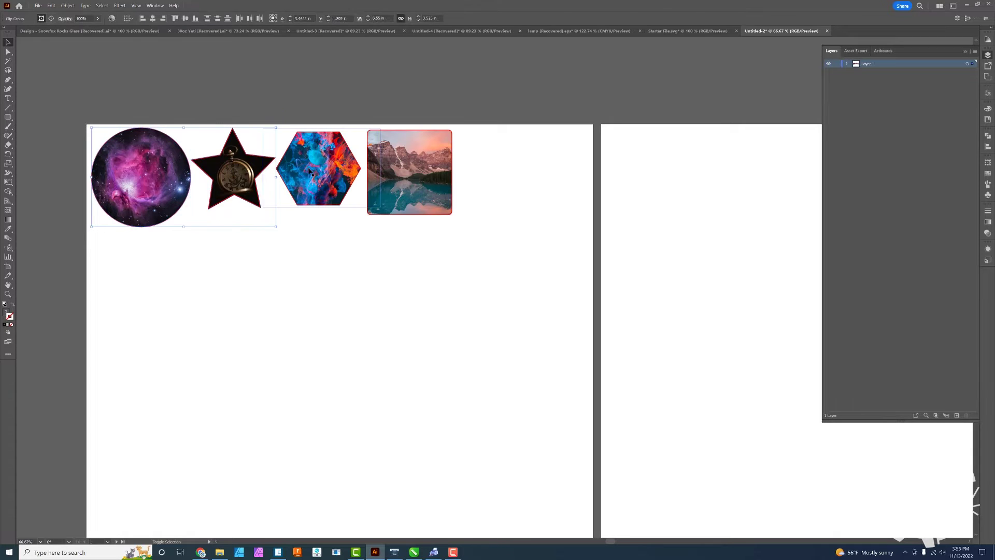
left_click(309, 171, "shift")
left_click(413, 166, "shift")
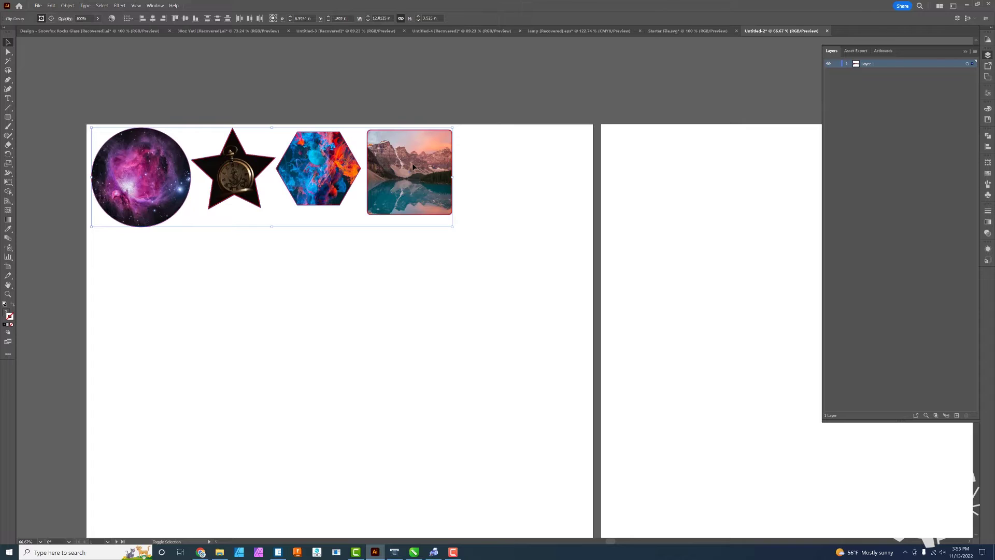
key("ctrl+z")
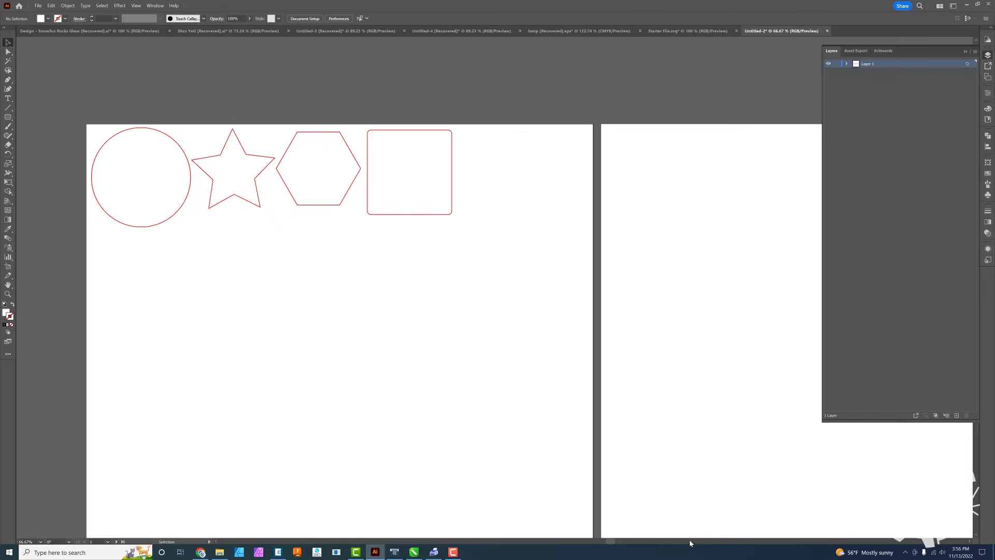
Make the second artboard active and paste the four clipped images there at their original artboard positions
key("z")
left_click(608, 310, "alt")
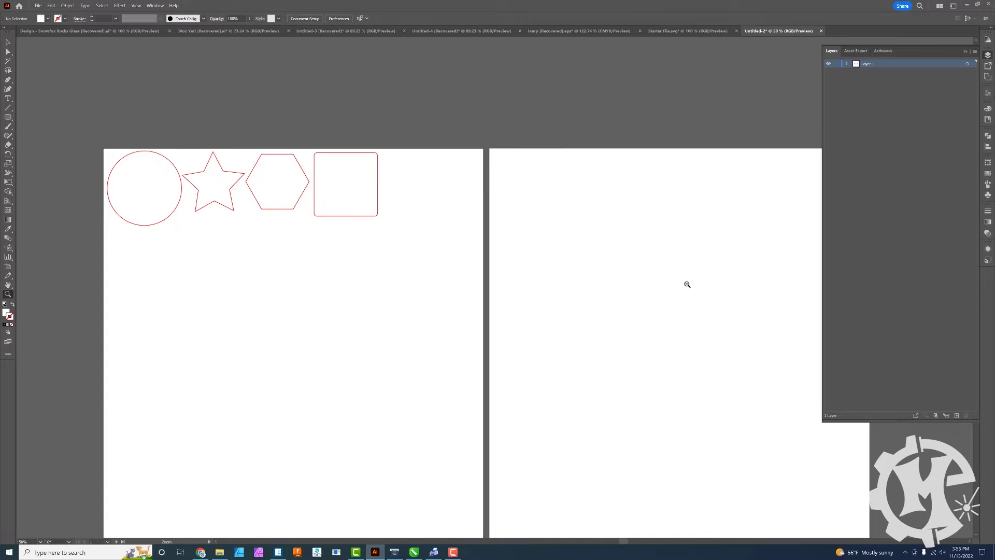
left_click_drag(666, 262, 598, 257)
key("b")
key("v")
left_click(503, 180)
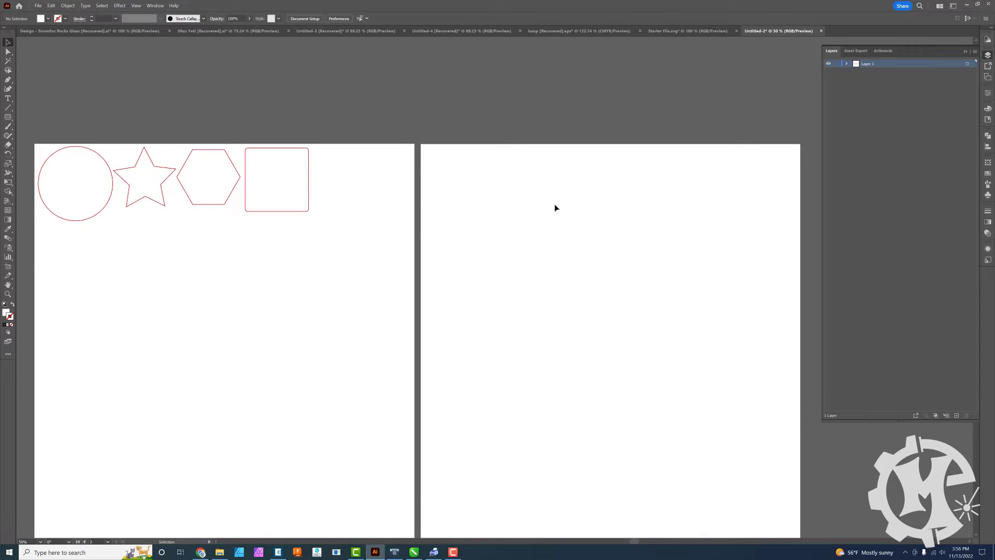
key("ctrl+shift+v")
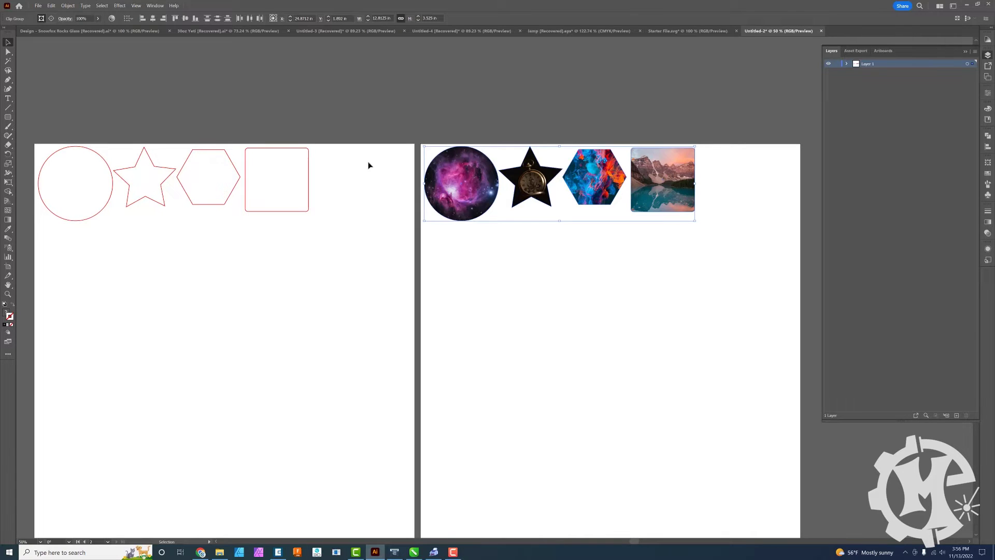
left_click(450, 130)
scroll(425, 123, "down", 1)
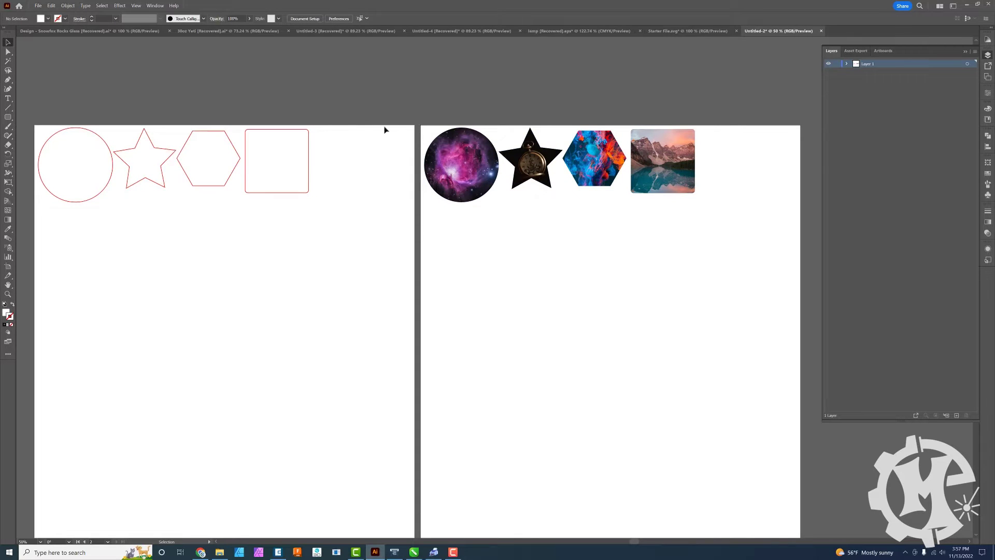
Set up saving the document as an Adobe PDF named Illustrator Example
left_click(38, 6)
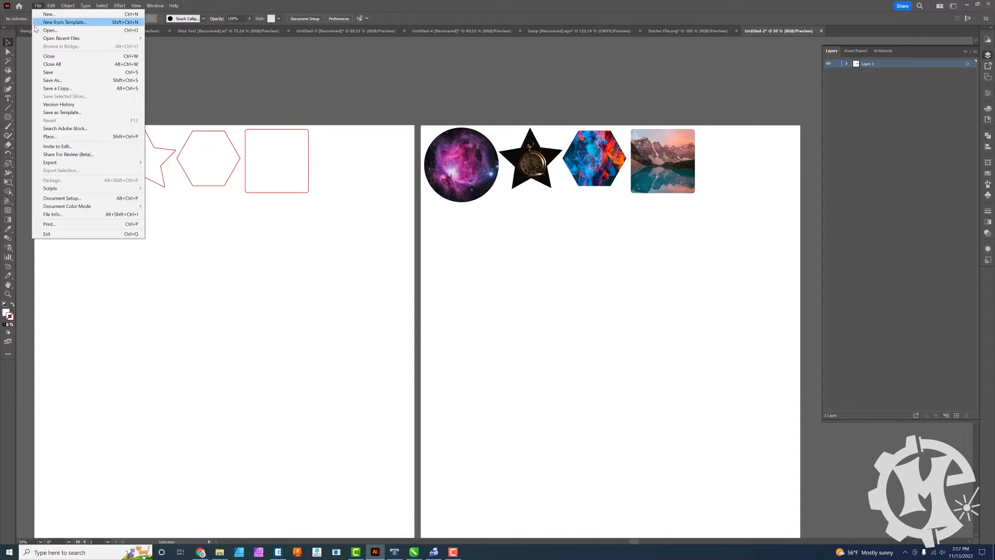
left_click(50, 81)
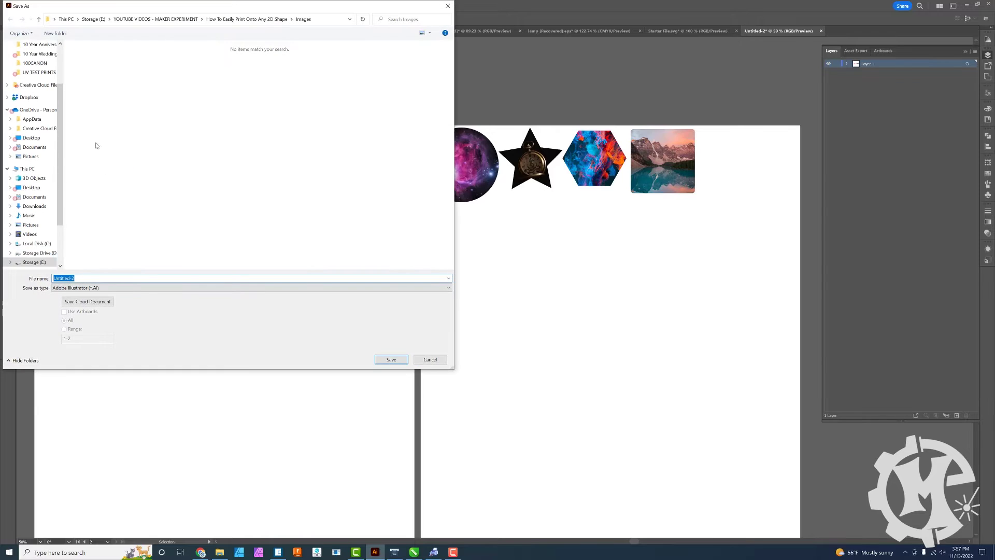
left_click(110, 289)
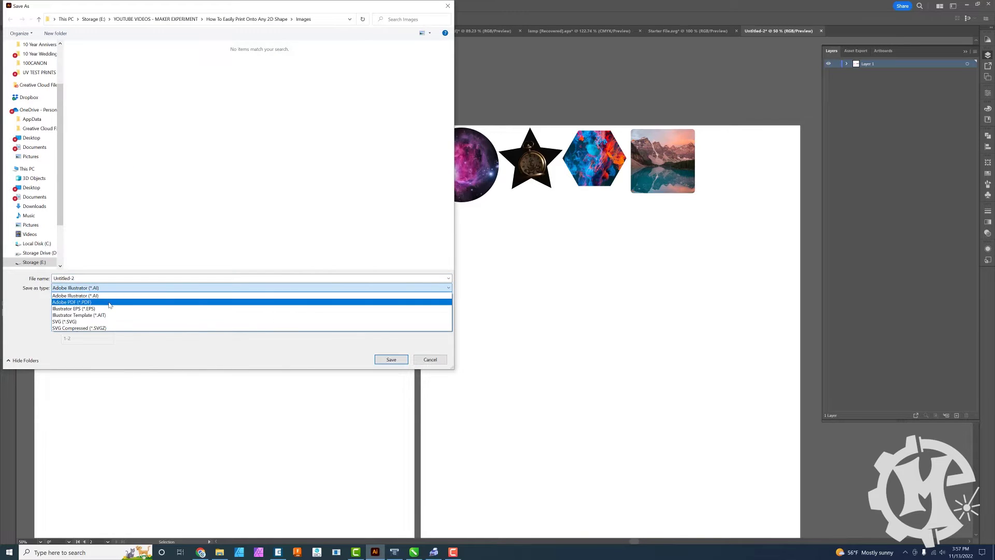
left_click(110, 299)
left_click(87, 279)
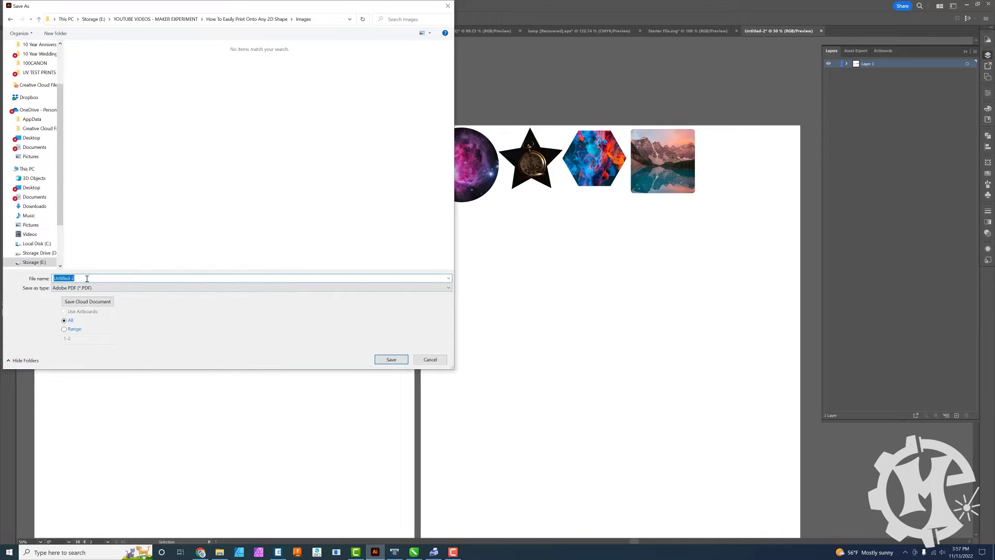
type("Illustrator Example")
Save the PDF with all artboards into the UV TEST PRINTS folder, accepting the offered PDF options
scroll(32, 77, "up", 3)
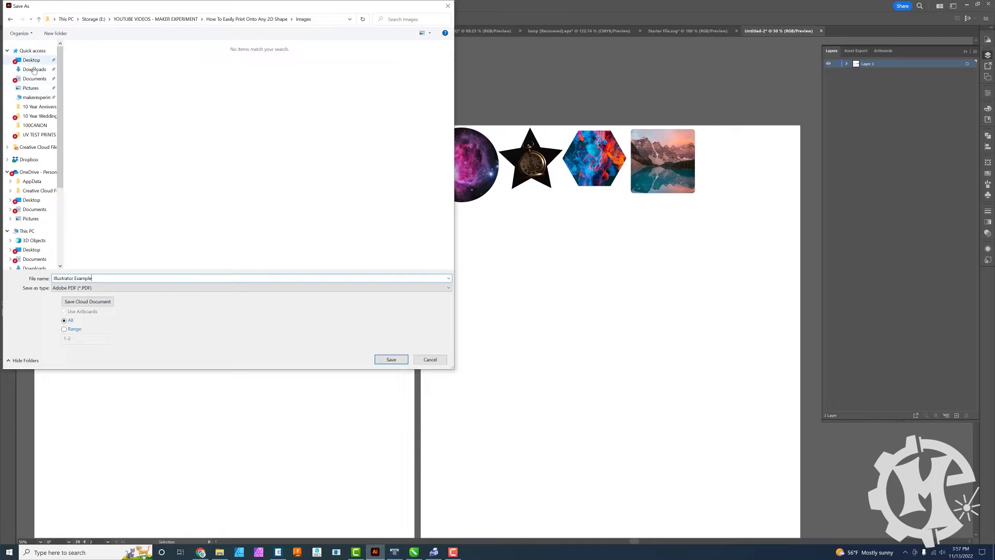
scroll(31, 136, "down", 2)
left_click(31, 137)
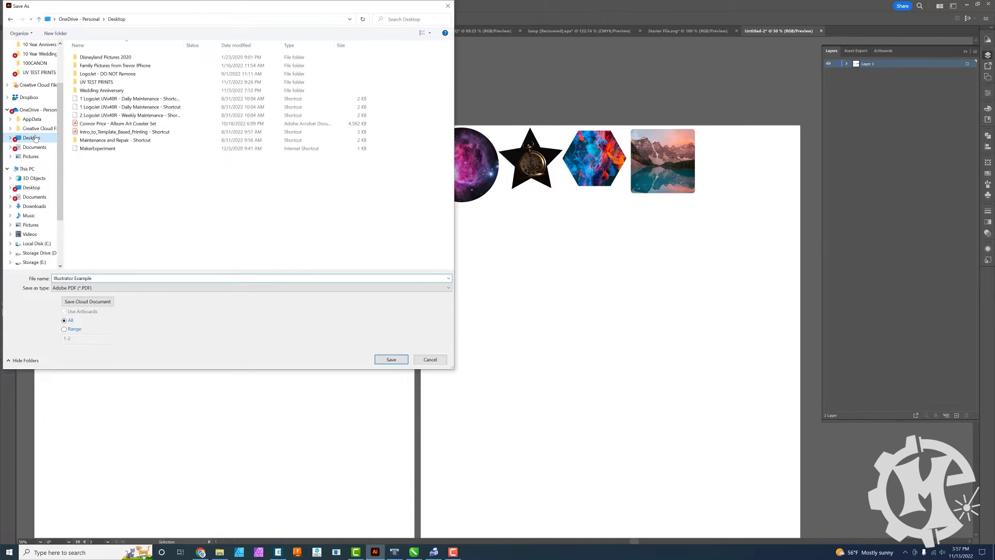
left_click(40, 73)
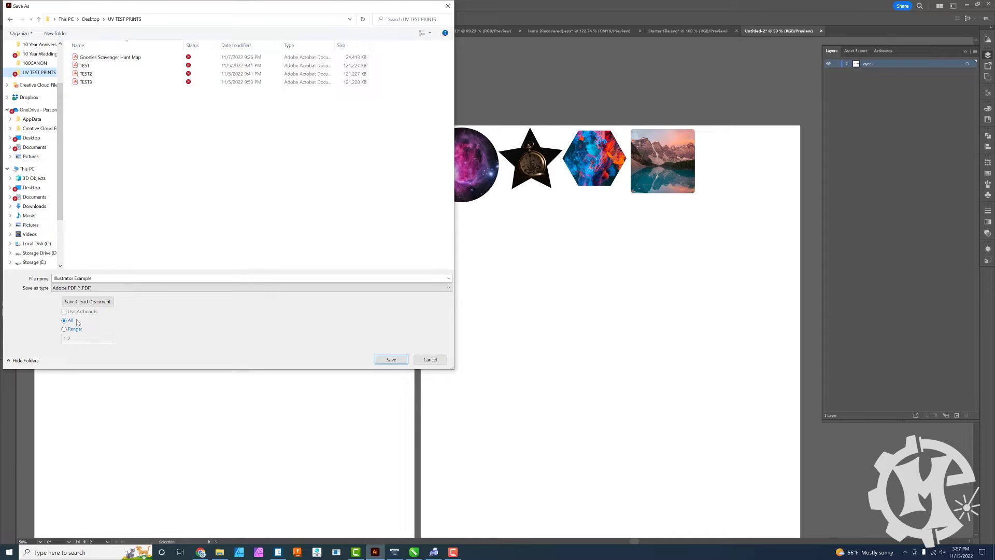
left_click(396, 361)
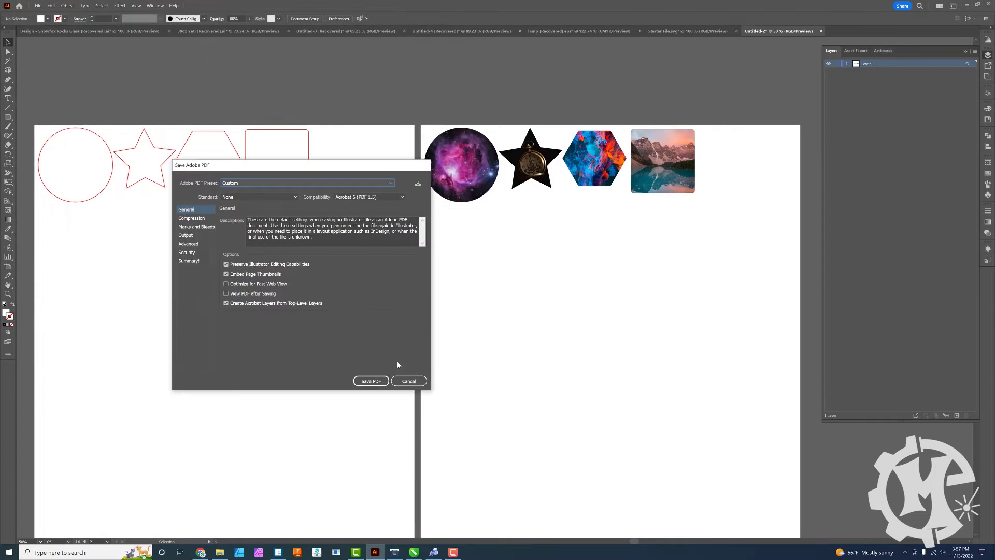
left_click(377, 381)
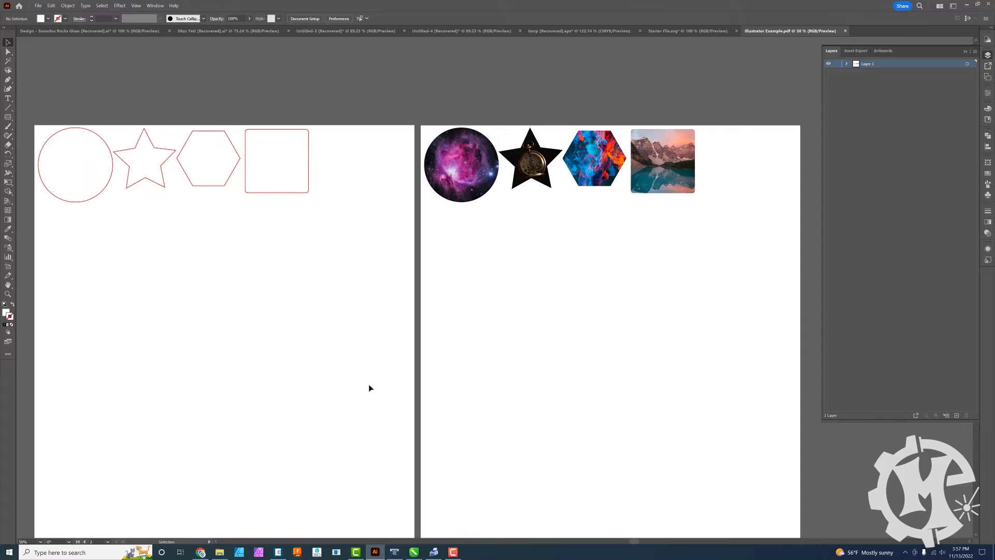
Switch to the G-Rip print software and open the Illustrator Example PDF from the desktop's UV TEST PRINTS folder
left_click(394, 551)
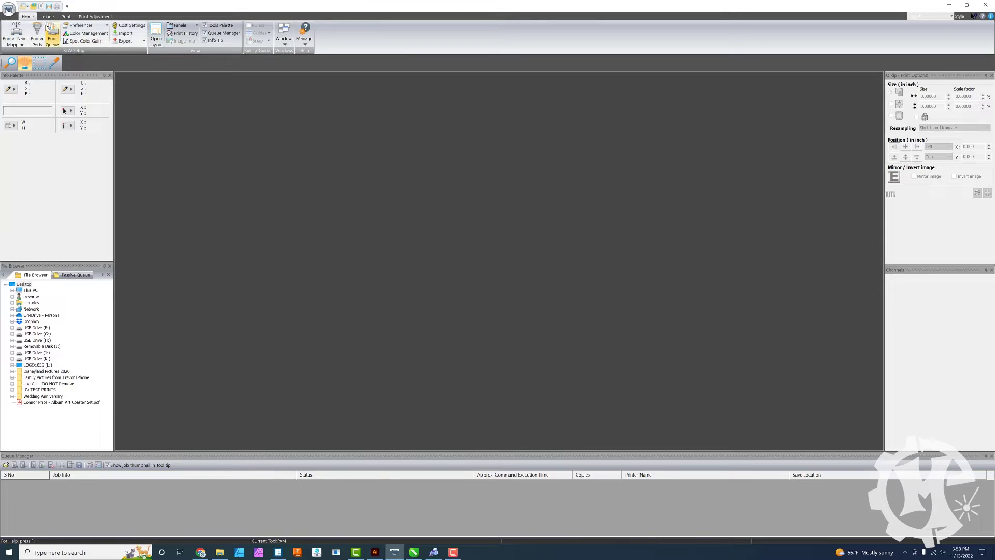
left_click(32, 7)
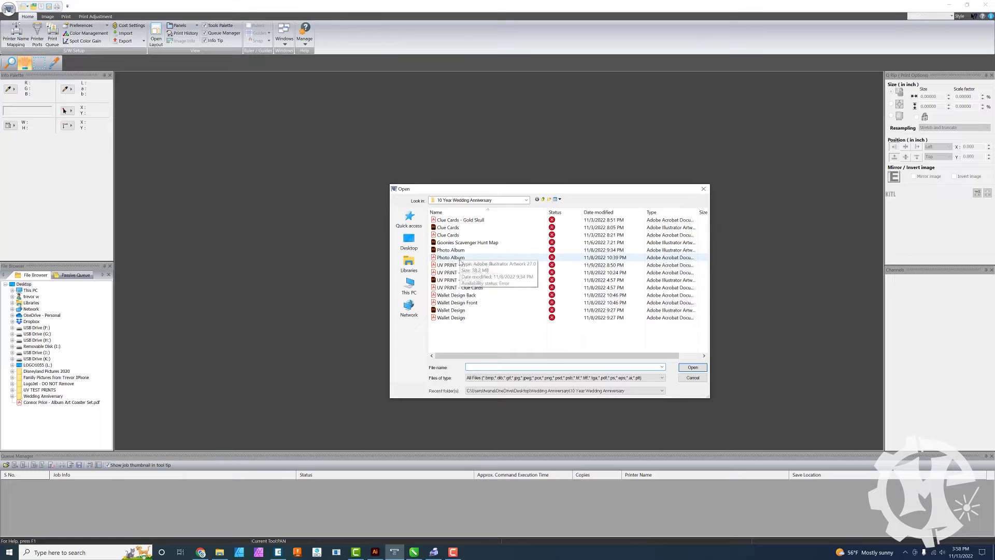
left_click(543, 199)
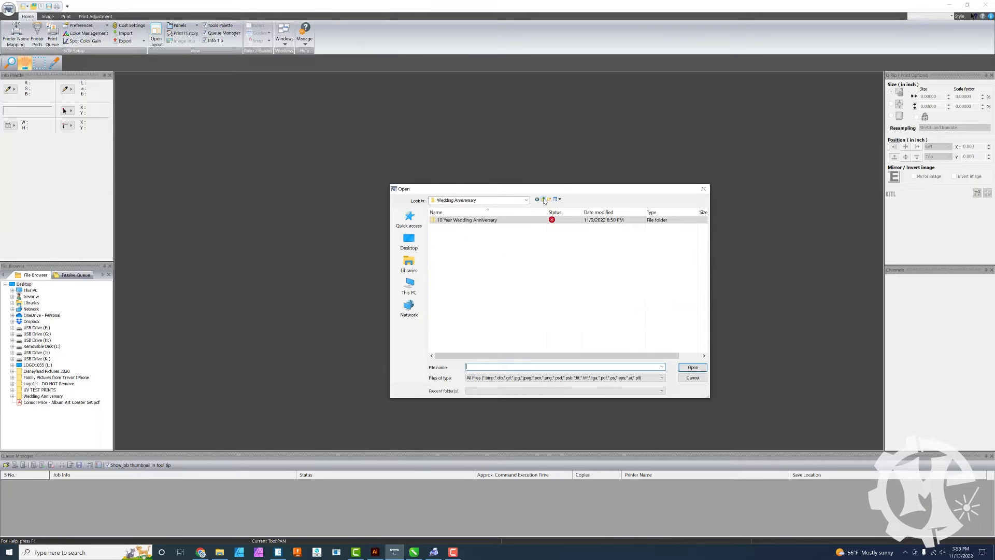
left_click(526, 200)
left_click(405, 245)
left_click(405, 245)
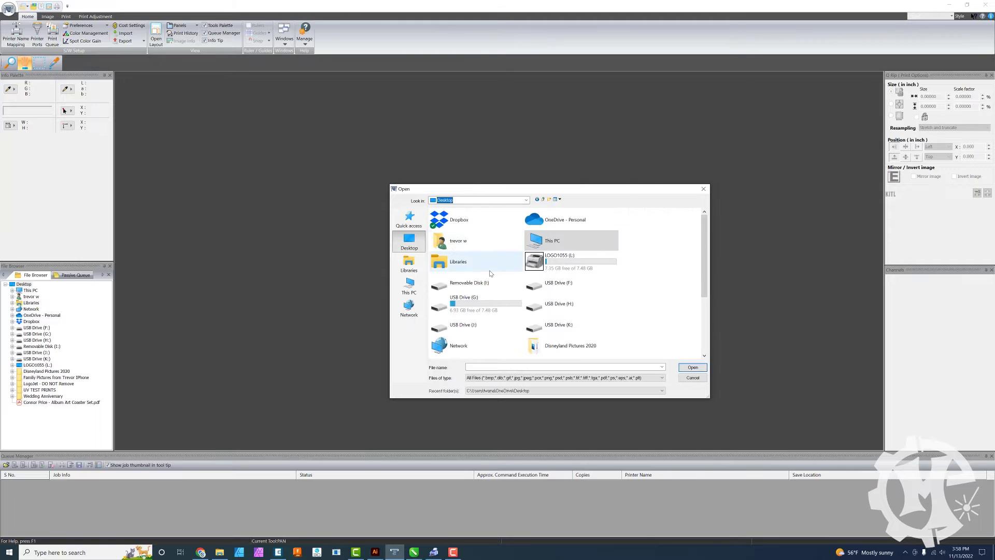
scroll(491, 273, "down", 3)
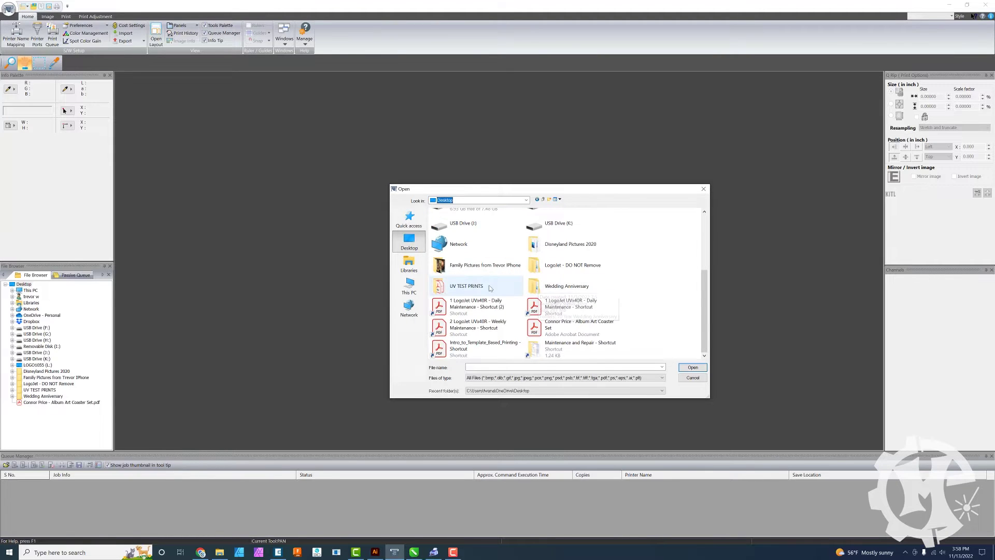
double_click(490, 286)
left_click(455, 282)
double_click(454, 279)
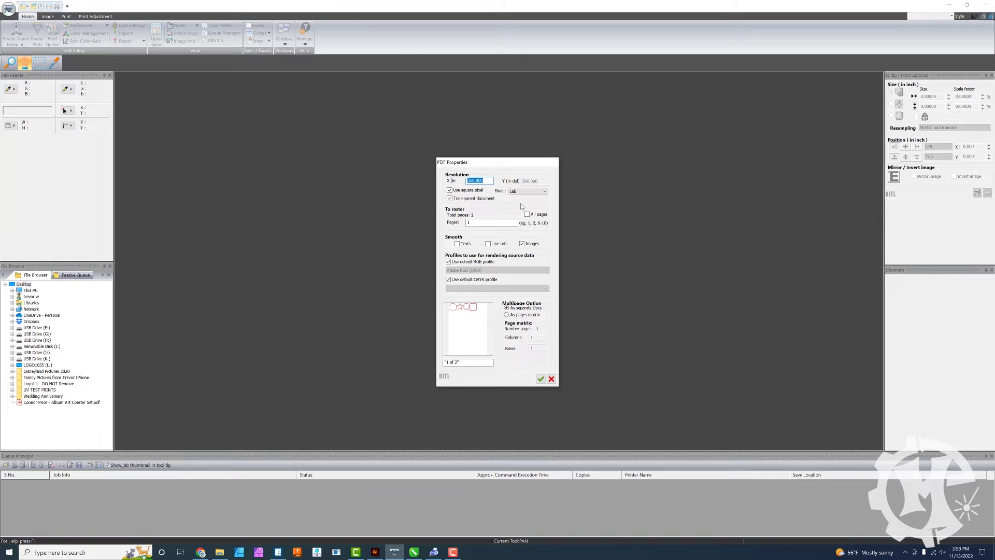
Choose to rasterize all pages of the PDF and import them as separate documents
double_click(458, 362)
left_click(466, 363)
left_click(527, 214)
left_click(541, 379)
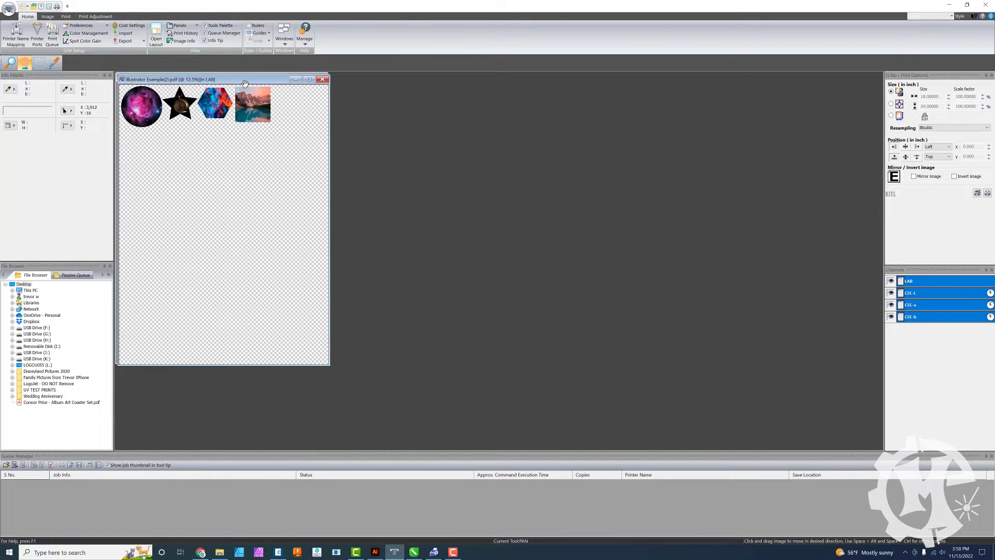
Place the window with the page 2 images beside the page 1 outline window
left_click_drag(244, 82, 462, 79)
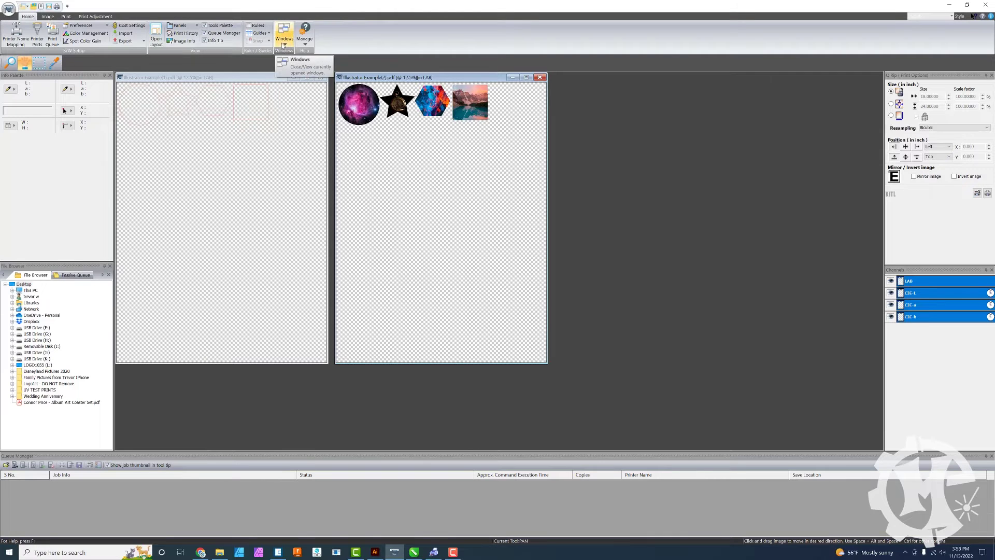
left_click(285, 43)
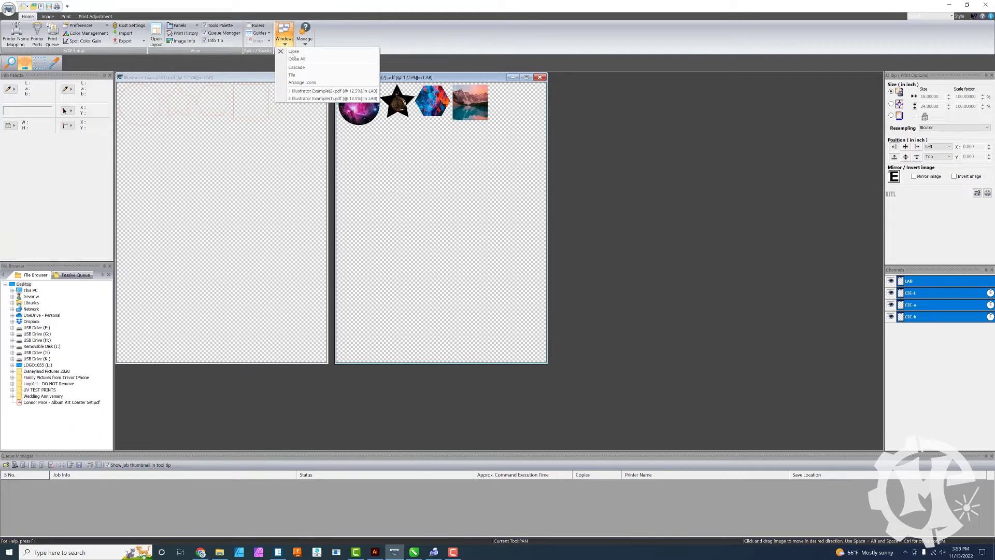
left_click(423, 143)
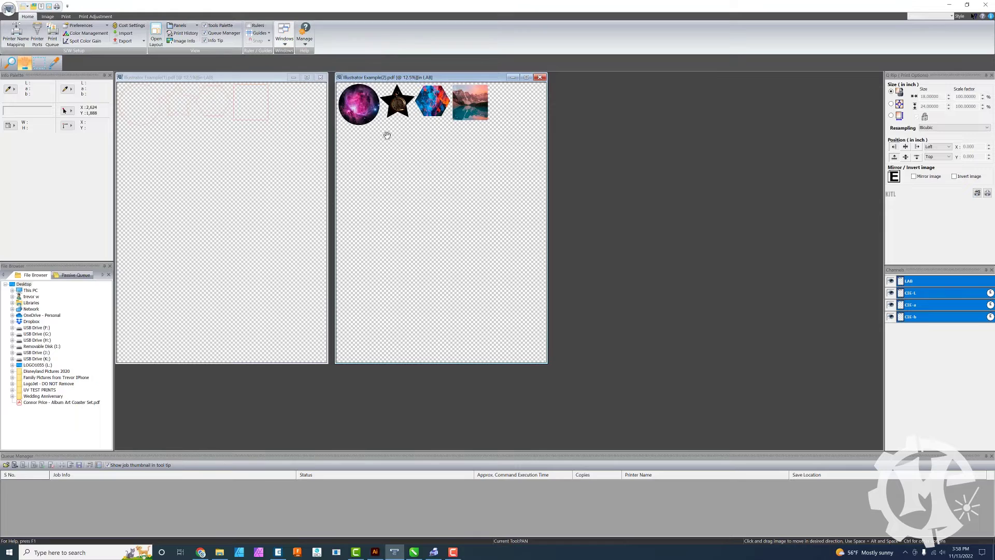
Maximize the page 1 outline window, and cascade the two open document windows
left_click(307, 77)
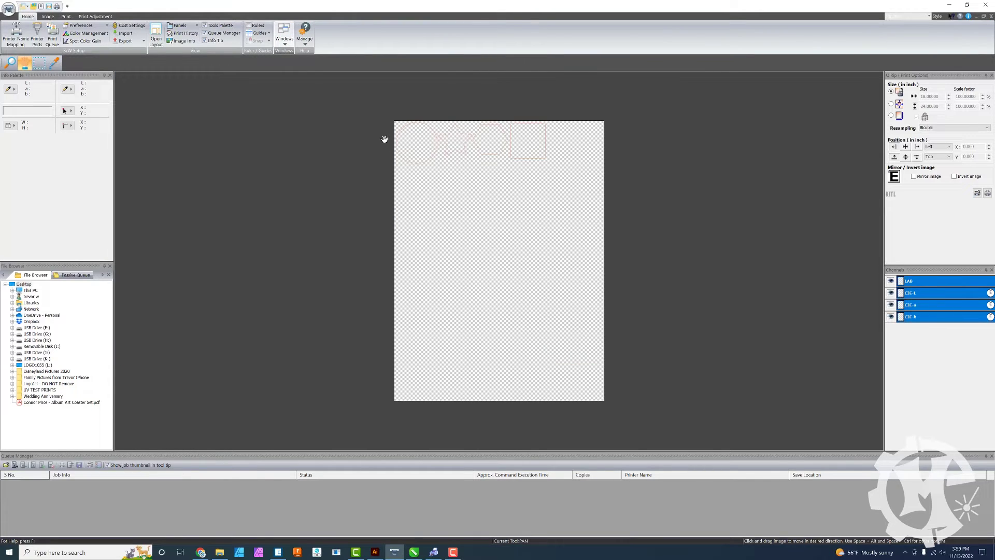
left_click(284, 37)
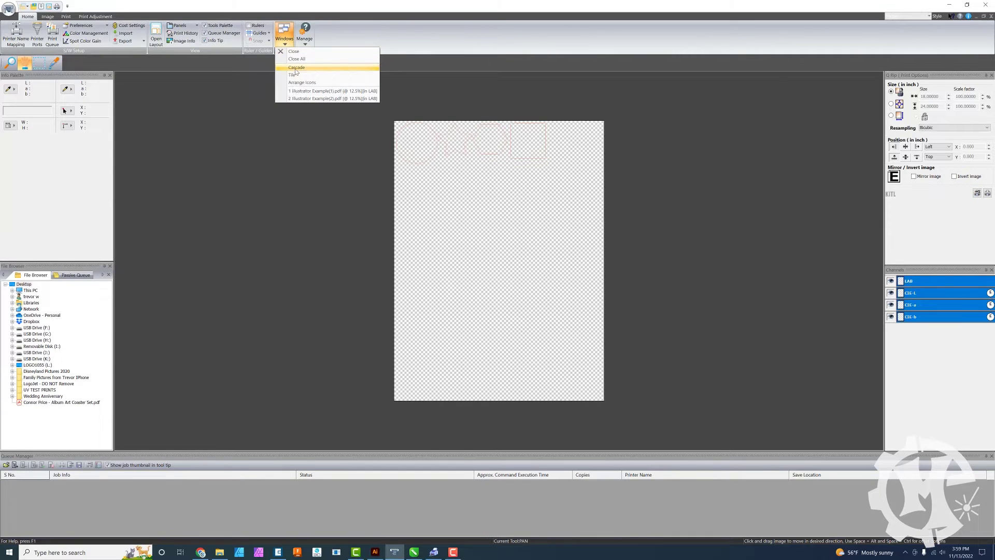
left_click(296, 68)
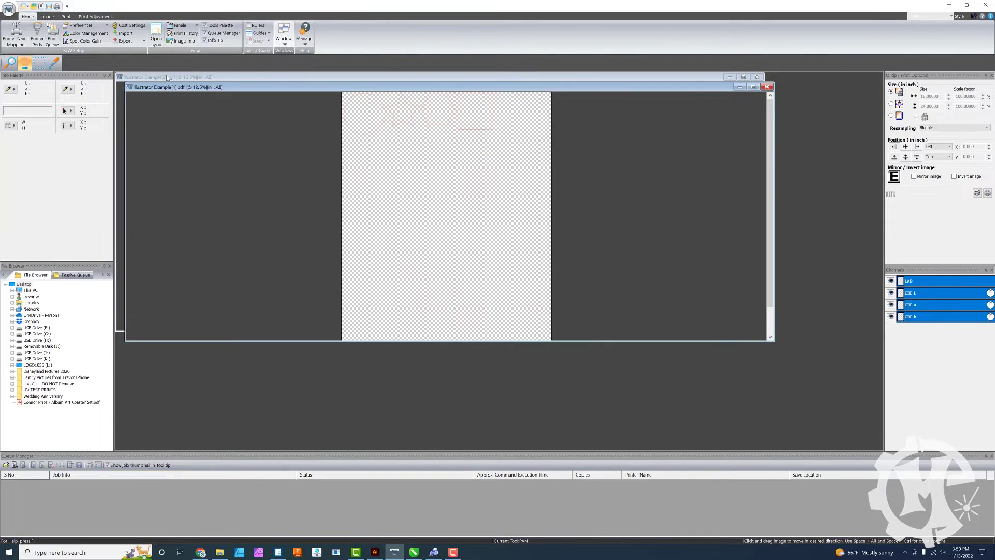
Narrow the page 1 outline window and the page 2 image window and place them side by side without overlap
left_click_drag(169, 90, 177, 150)
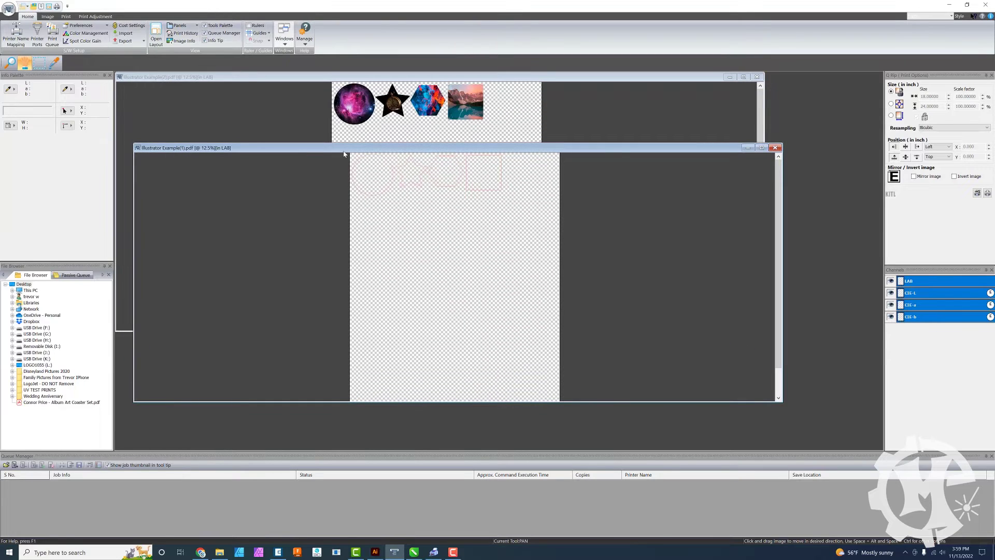
left_click_drag(782, 200, 408, 194)
left_click(156, 106)
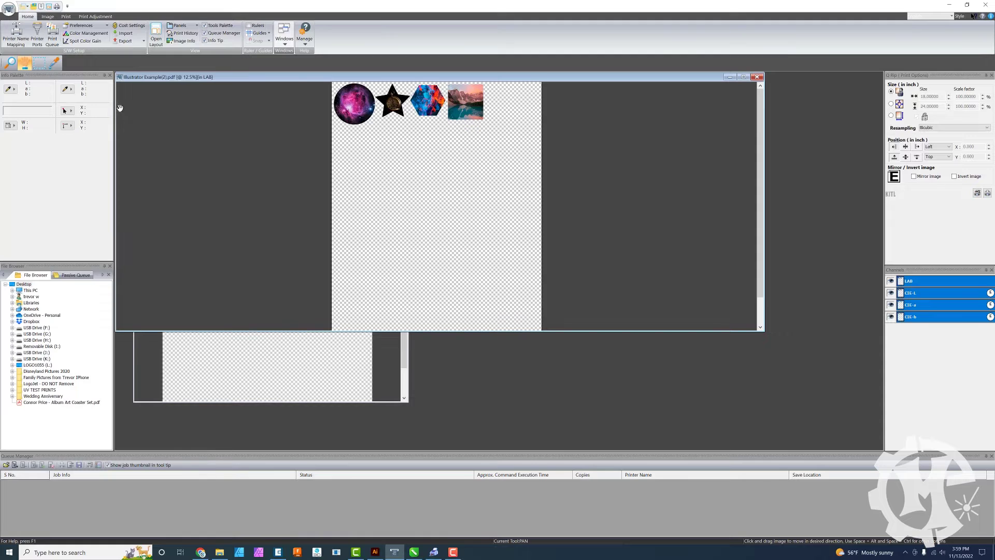
left_click_drag(114, 110, 460, 134)
left_click_drag(494, 81, 484, 124)
left_click_drag(226, 148, 232, 111)
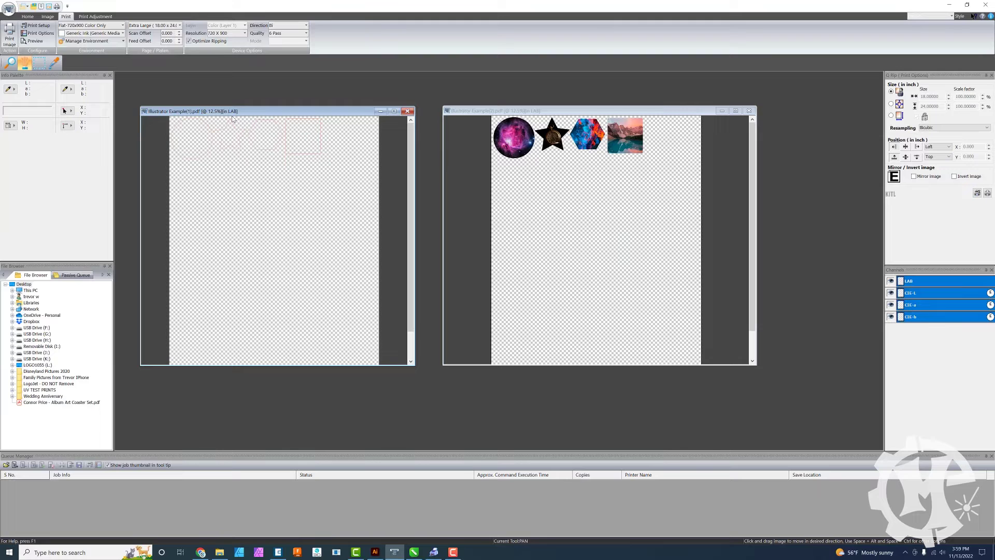
Choose the flat 720x900 Color Only print environment for the page 1 outlines and start printing that document
left_click(123, 25)
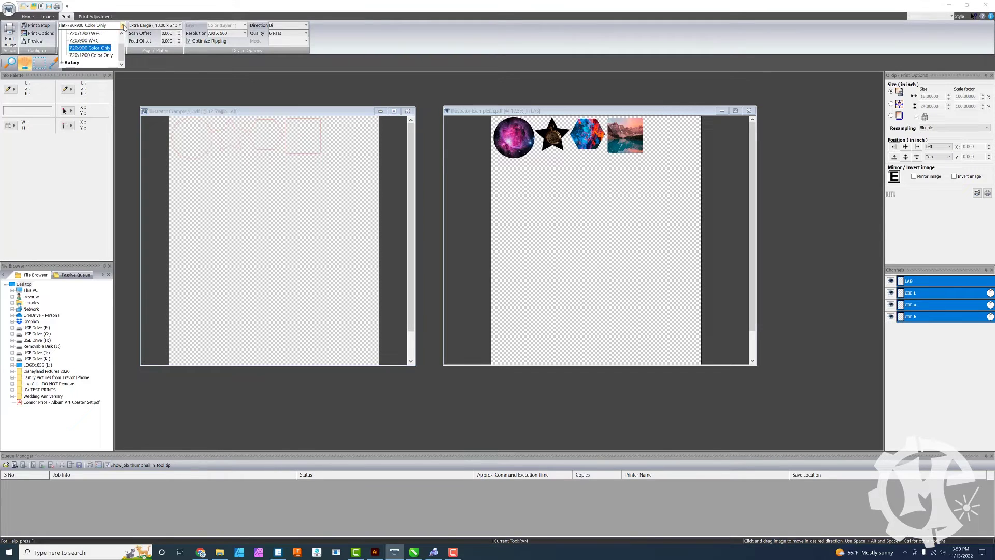
left_click(102, 49)
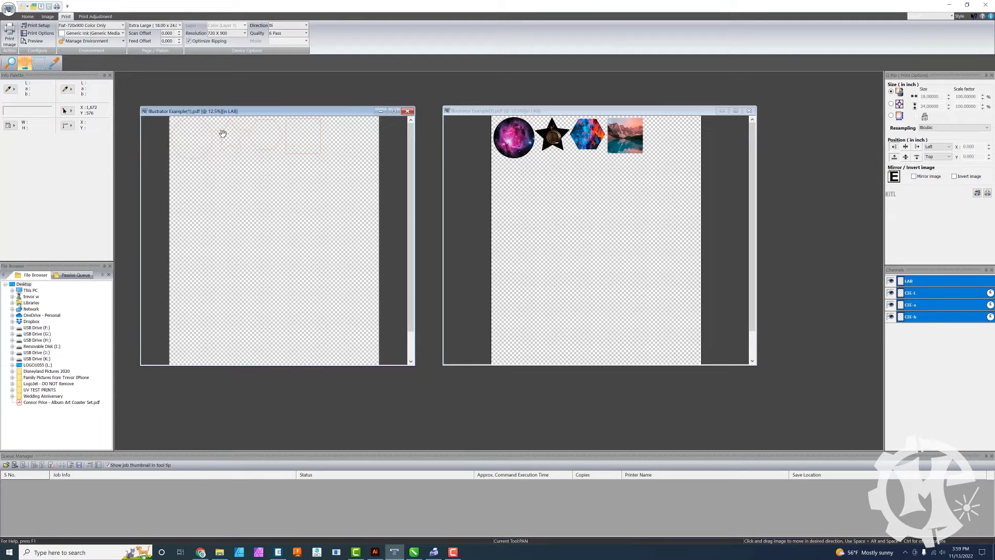
key("ctrl+p")
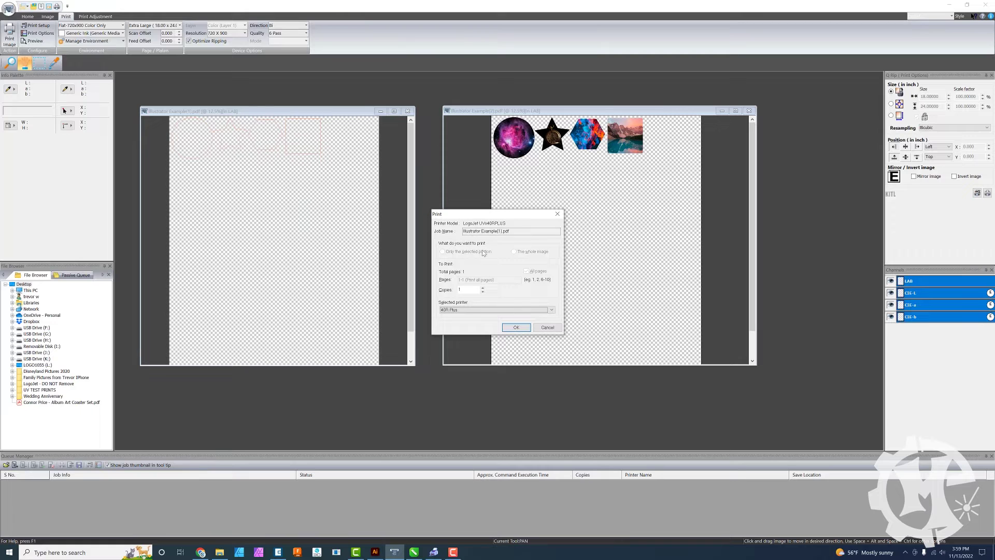